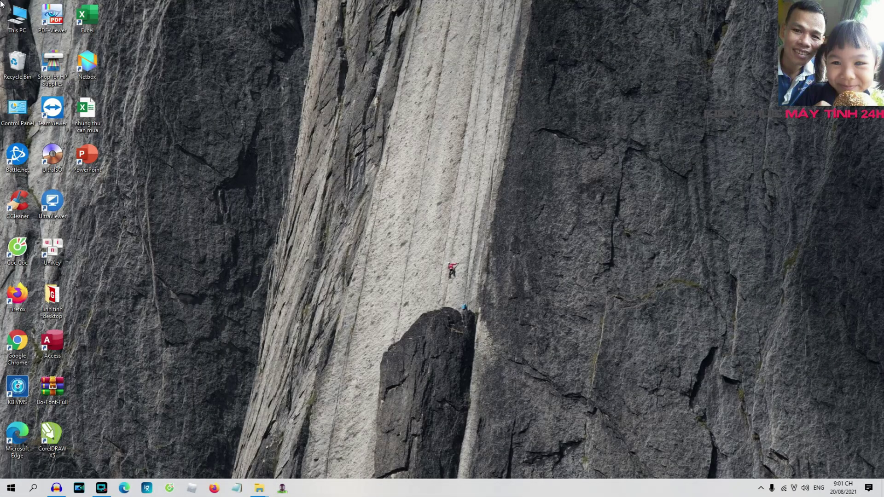
- Open This PC at full size and check the free space on the WINDOWS (C:) drive
double_click(17, 18)
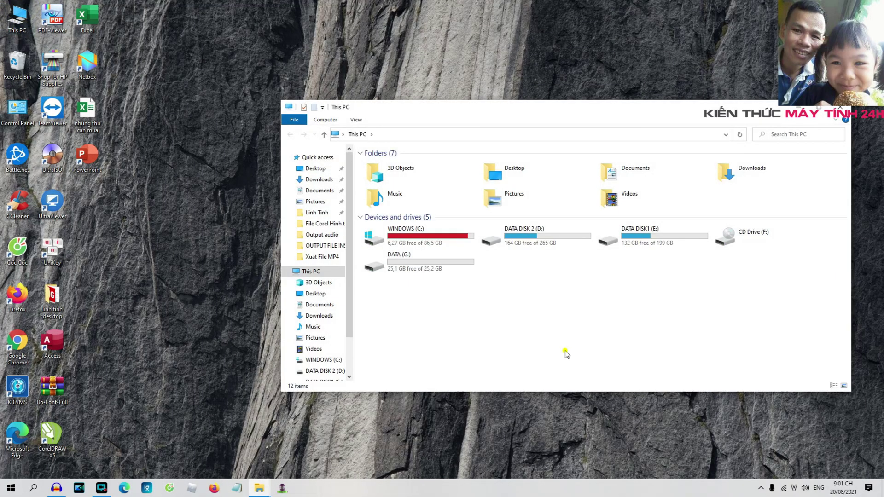
click(818, 107)
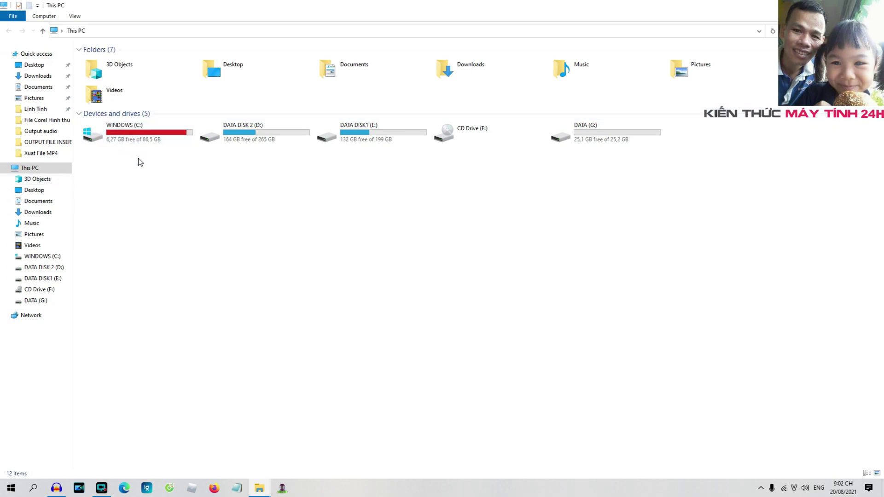
mouse_move(178, 139)
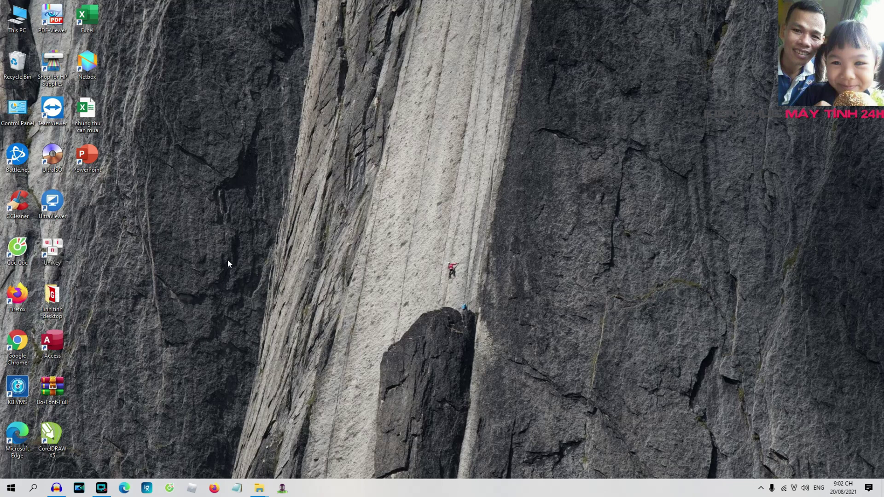
- Switch to the Cốc Cốc browser, go to google.com and search for "minitool partition wizard"
double_click(17, 251)
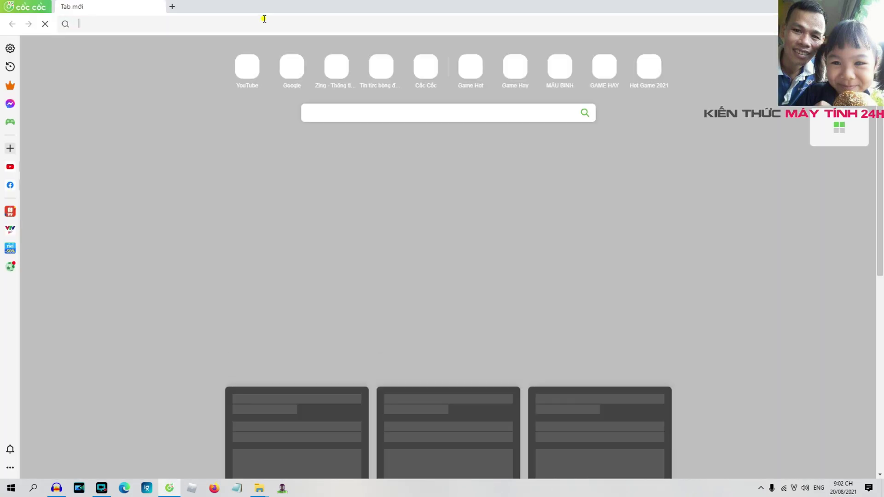
click(576, 19)
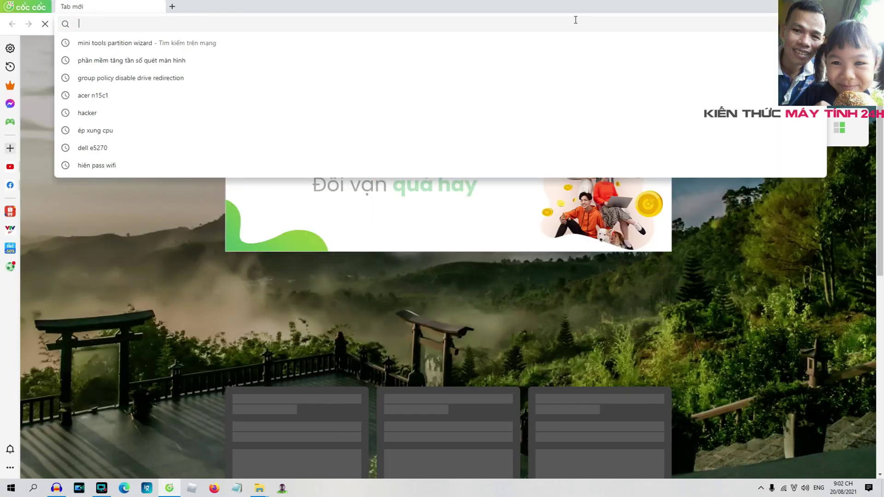
text(google.com)
key(Return)
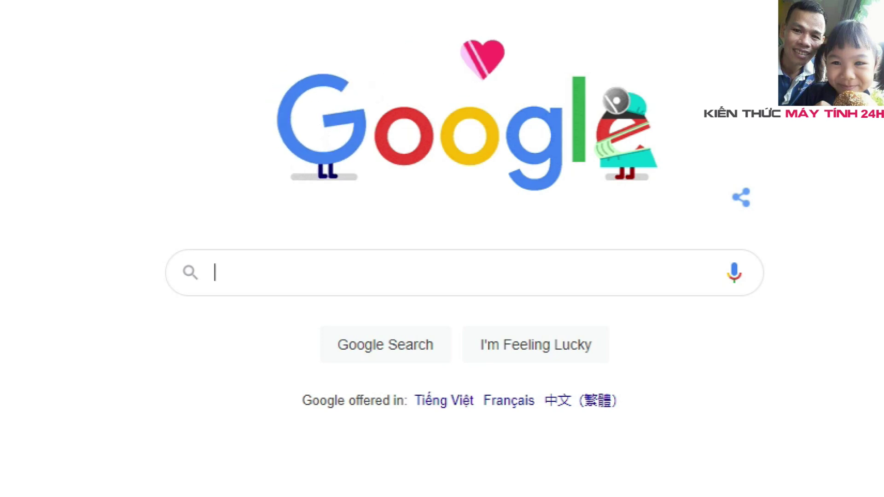
text(mini)
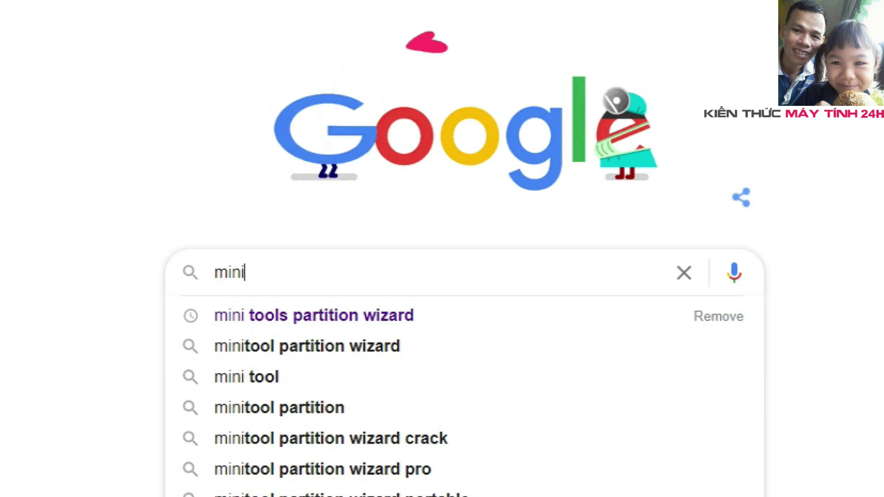
text( tool)
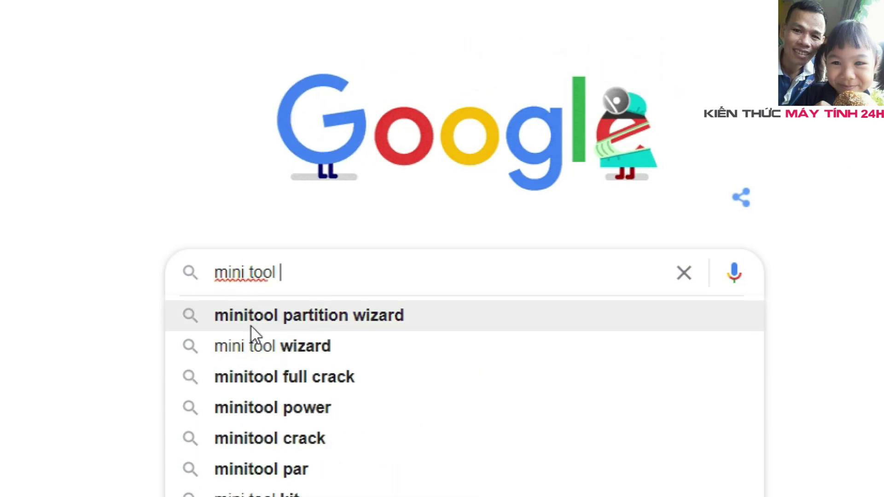
click(353, 321)
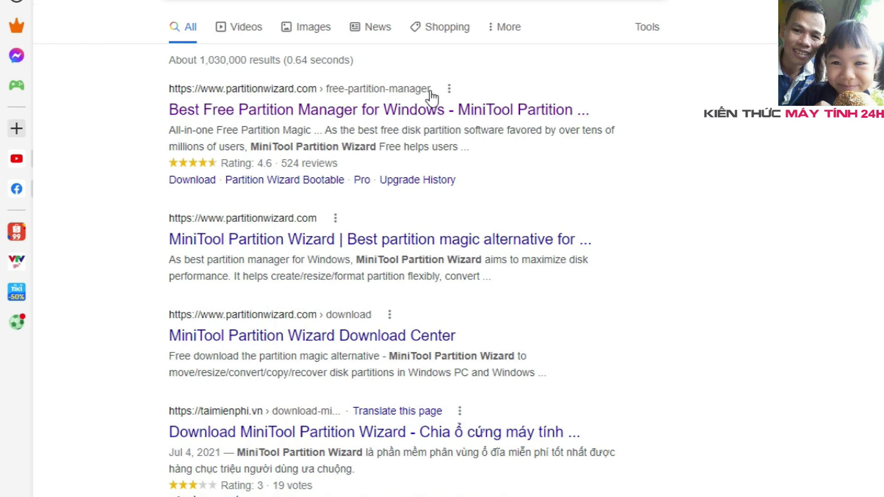
- Download MiniTool Partition Wizard Free 12.5 from the partitionwizard.com free partition manager page and run its installer
click(341, 109)
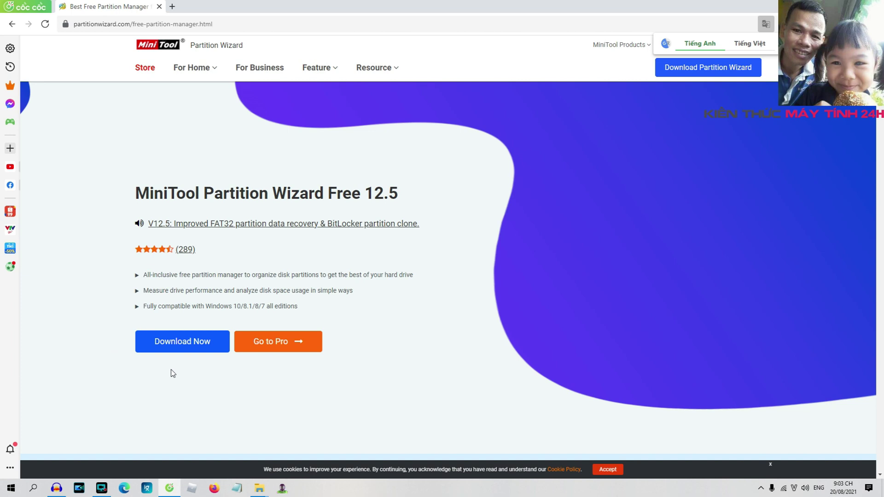
click(183, 342)
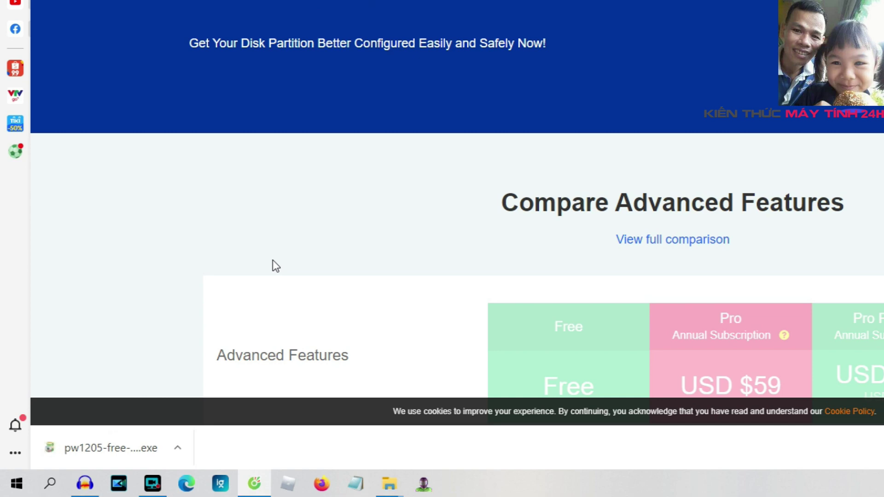
click(142, 434)
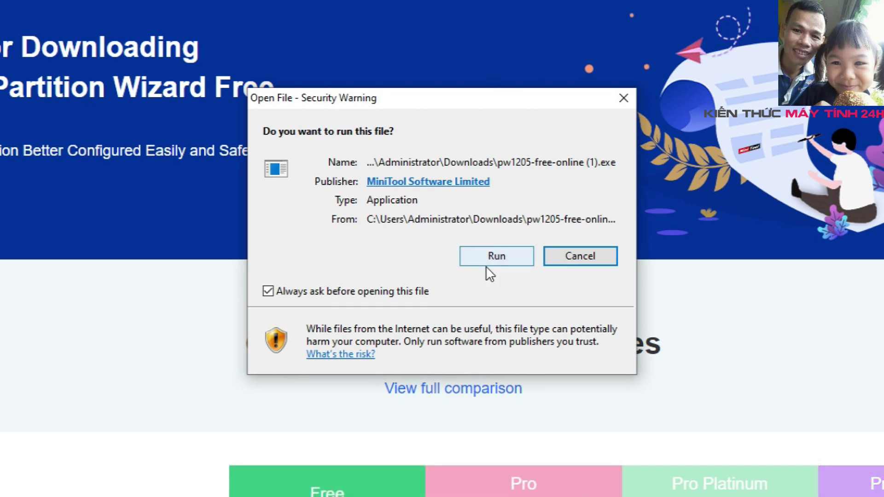
click(497, 256)
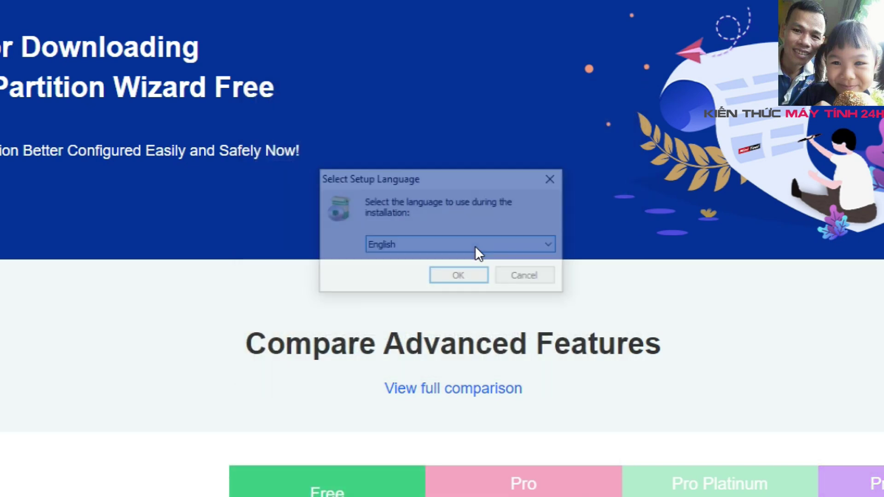
- Choose English as the setup language for the installation
click(400, 244)
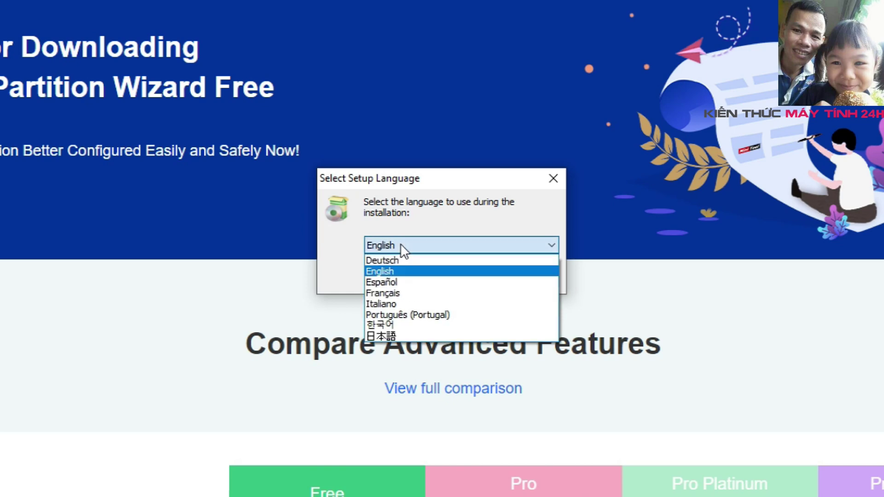
click(384, 272)
click(453, 282)
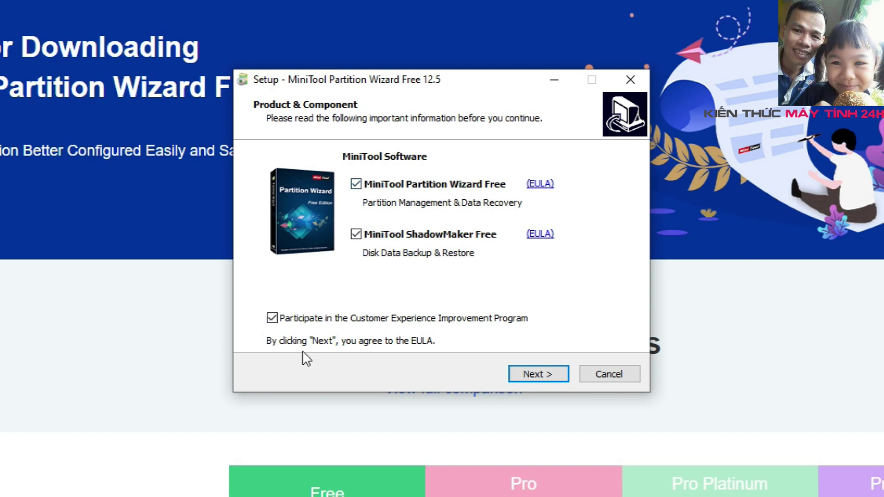
- Install MiniTool Partition Wizard Free with ShadowMaker into C:\Program Files\MiniTool Partition Wizard 12, and finish setup with the program launching
click(532, 372)
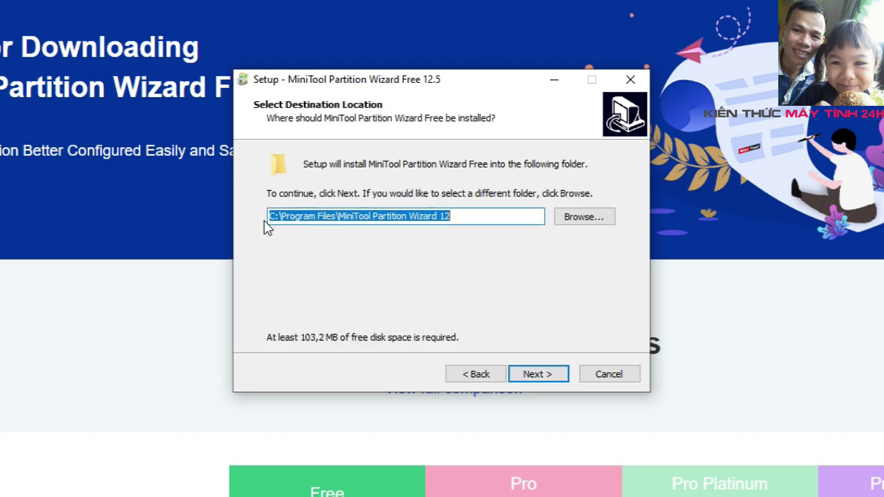
click(482, 219)
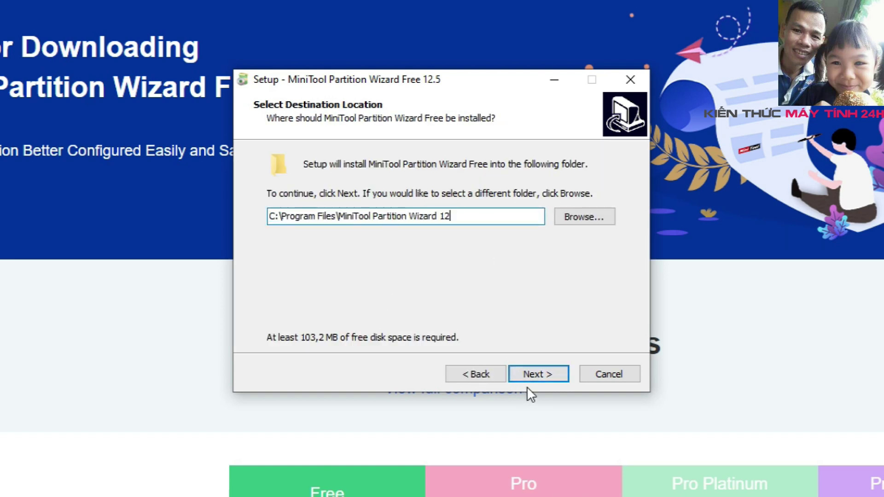
click(535, 372)
click(512, 315)
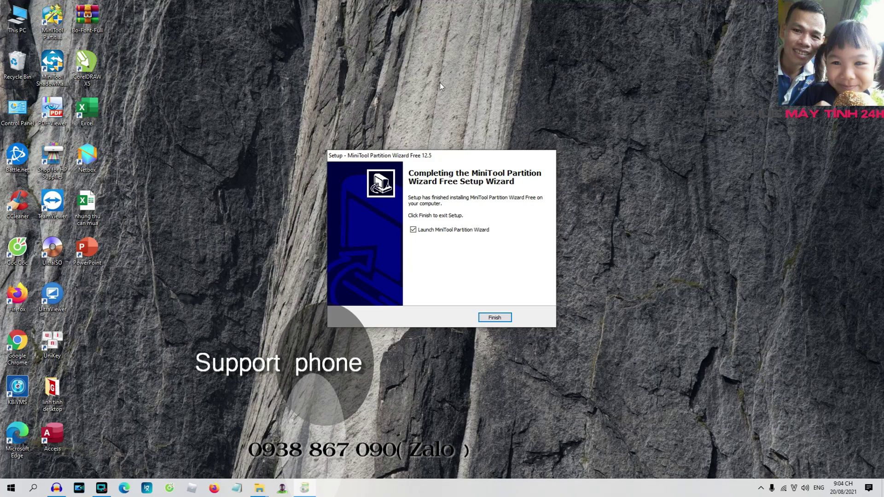
click(495, 318)
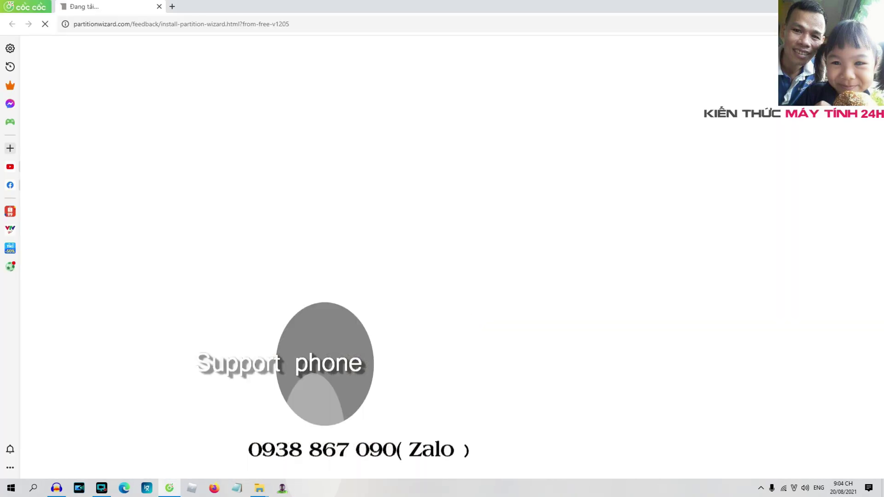
- Clear the post-install web page out of the way and dismiss the MiniTool ShadowMaker promotional message
key(super+d)
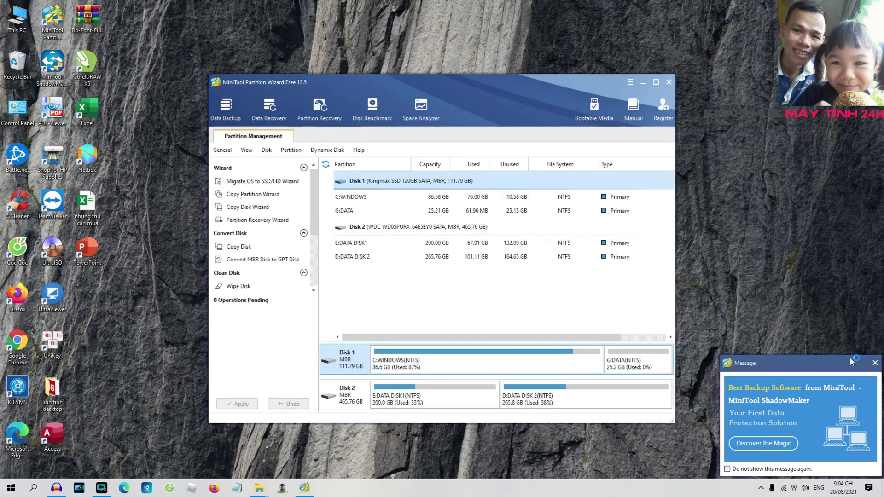
click(875, 363)
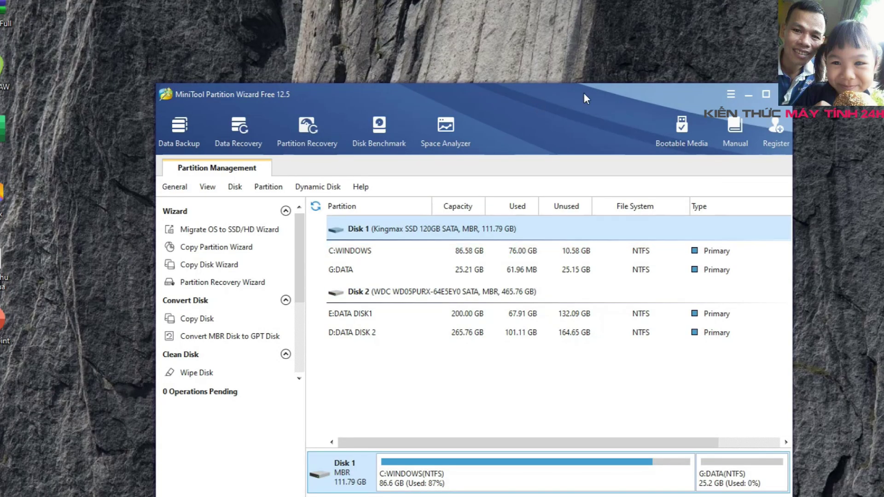
drag(508, 105, 499, 27)
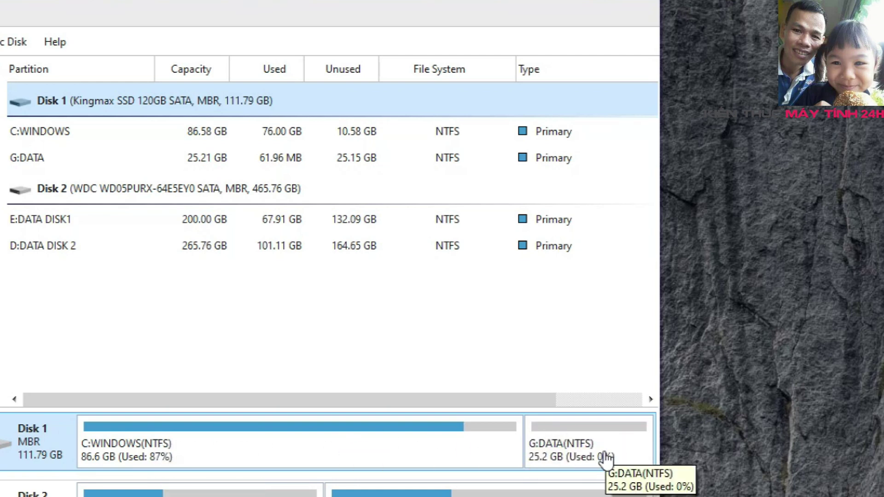
- Open the Move/Resize settings for the G:DATA partition on Disk 1
click(577, 446)
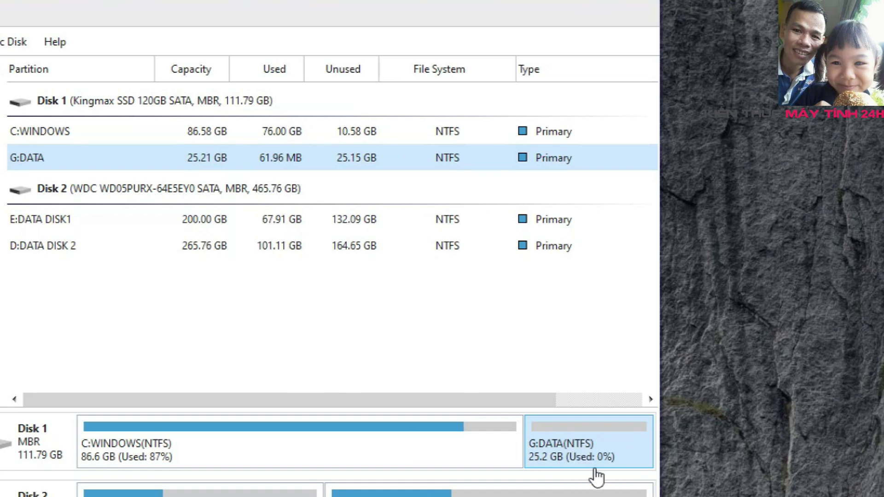
right_click(574, 443)
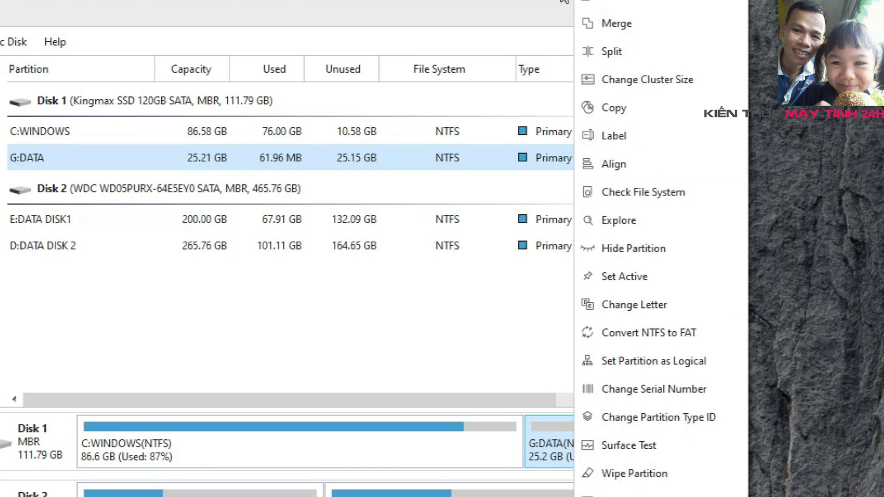
click(551, 451)
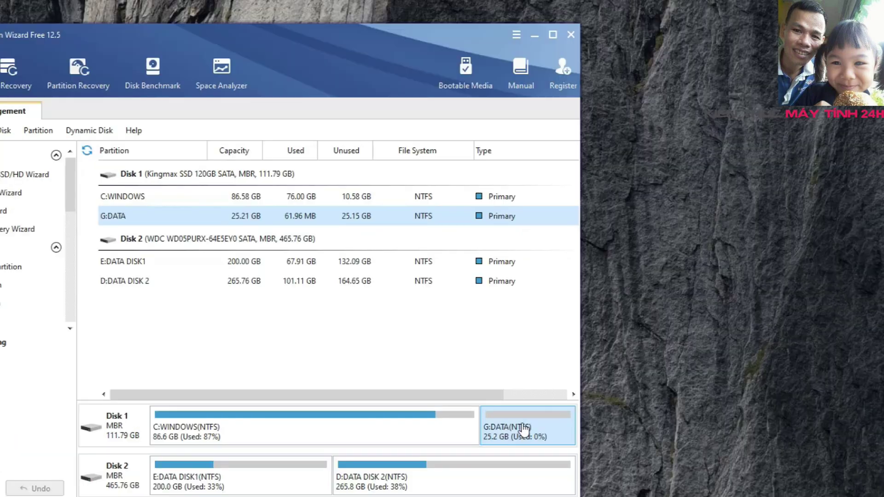
right_click(568, 451)
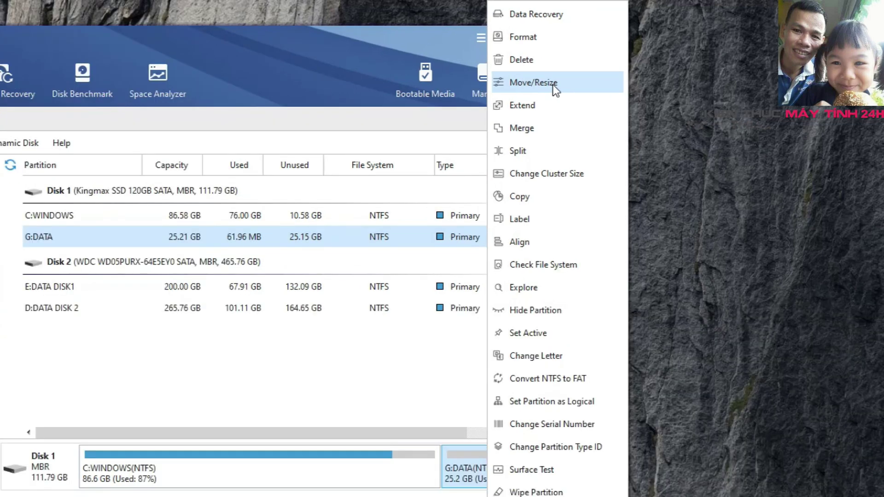
click(581, 79)
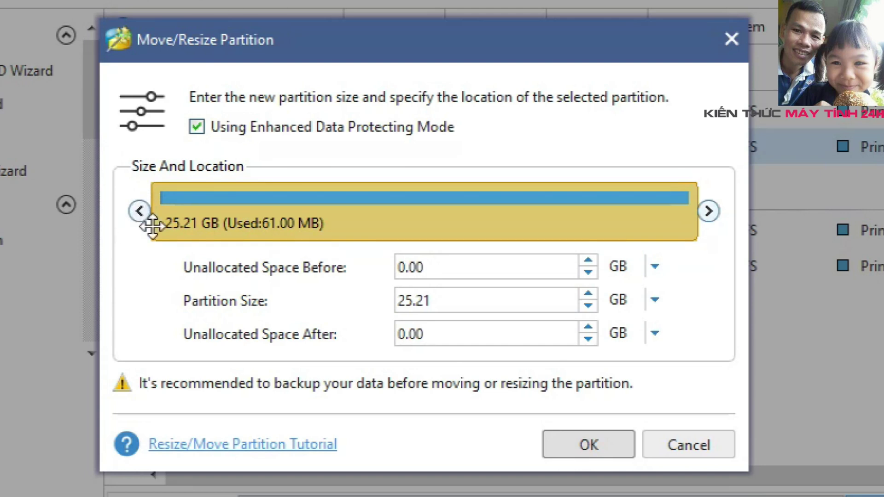
drag(141, 212, 116, 212)
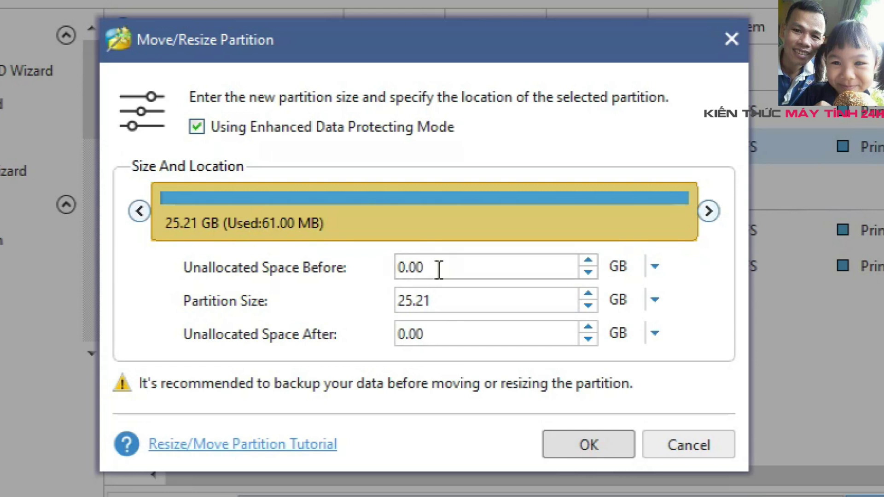
drag(527, 269, 384, 270)
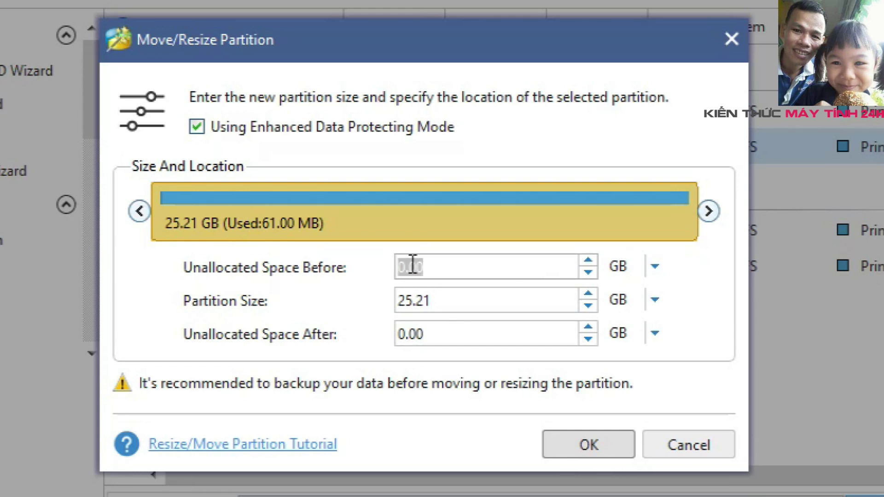
drag(138, 213, 355, 212)
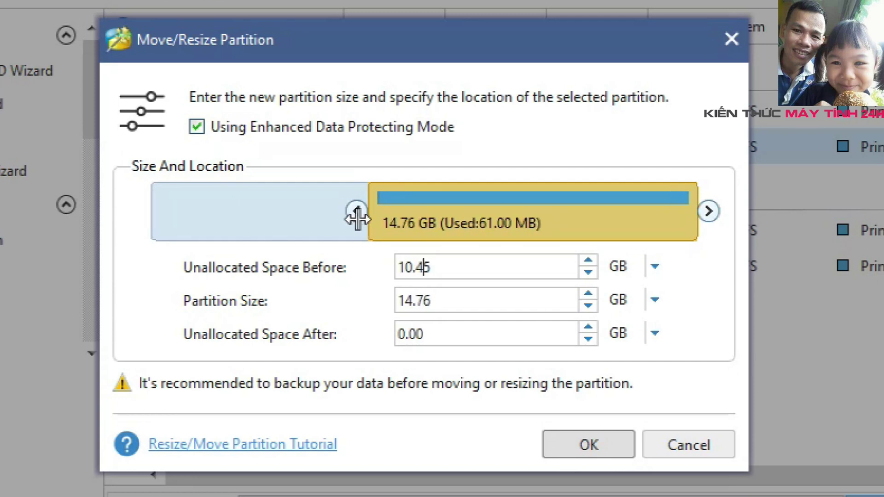
drag(433, 270, 355, 276)
text(10)
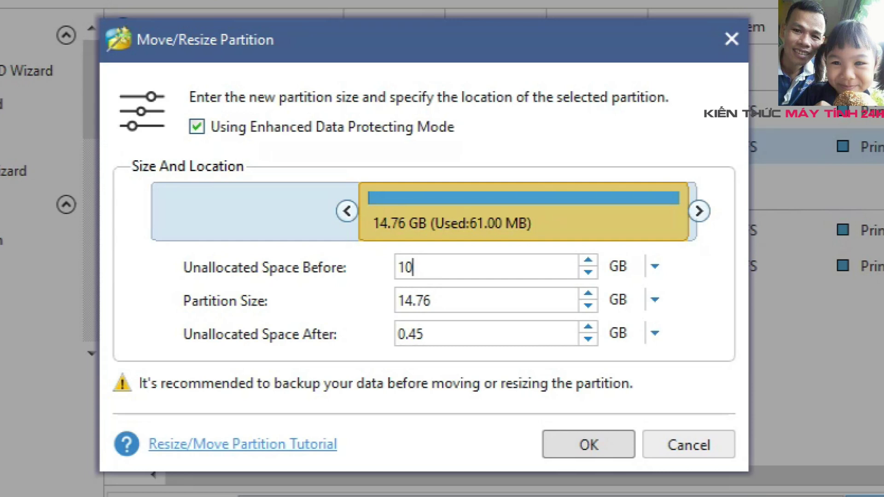
drag(347, 210, 142, 245)
drag(702, 213, 714, 235)
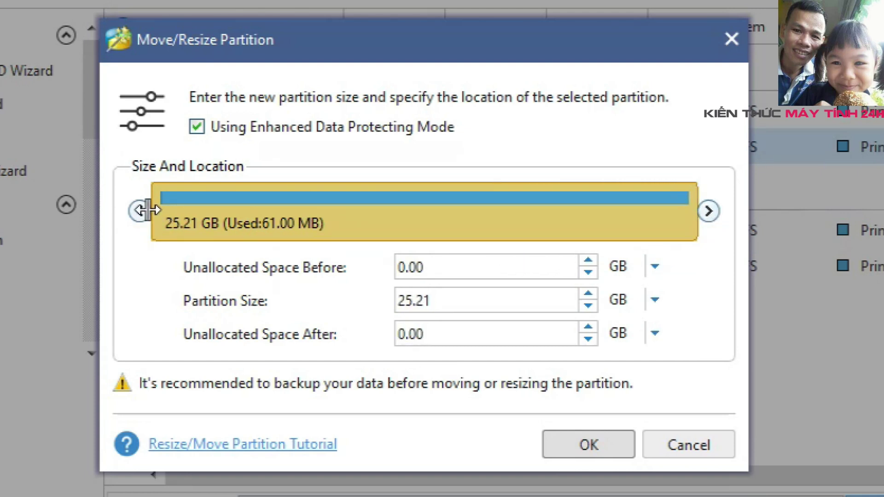
- Shrink the G:DATA partition to 15.10 GB with 10 GB of unallocated space before it, and apply the pending change
drag(148, 210, 296, 203)
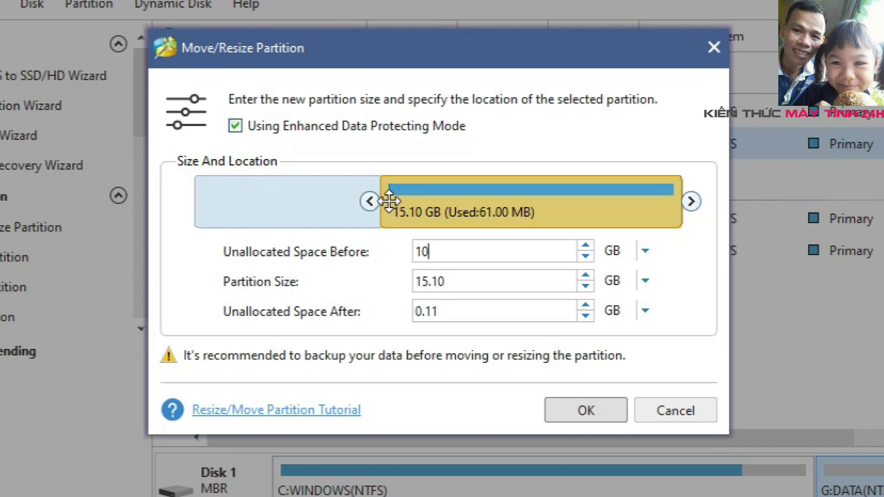
click(580, 414)
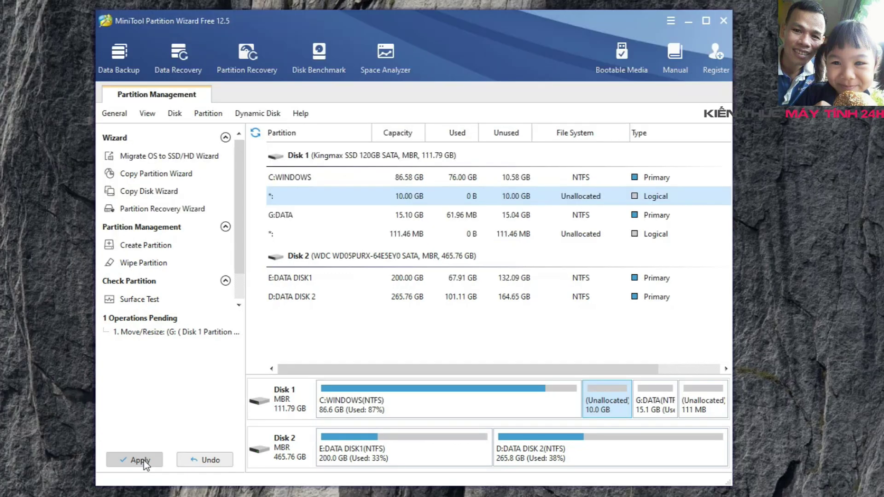
click(100, 463)
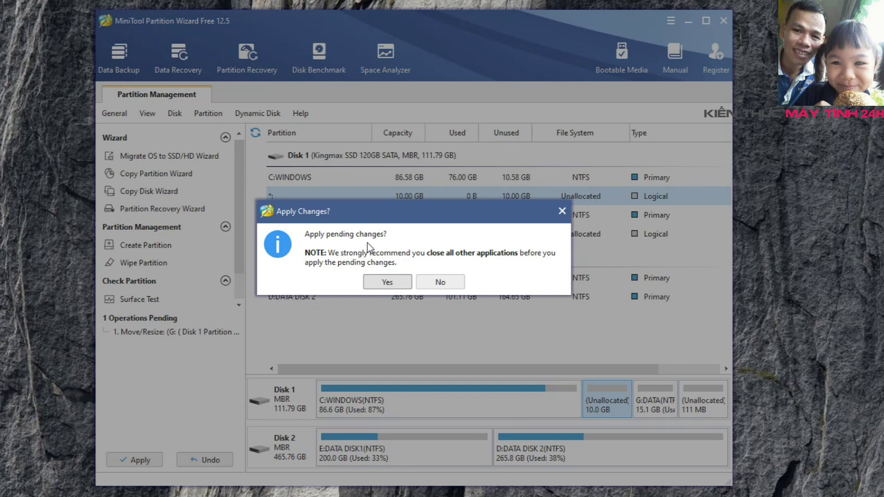
click(386, 281)
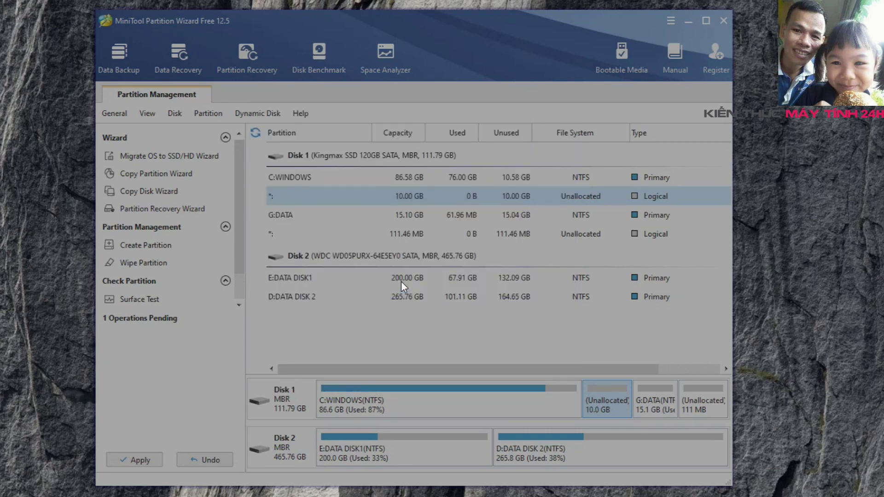
click(402, 281)
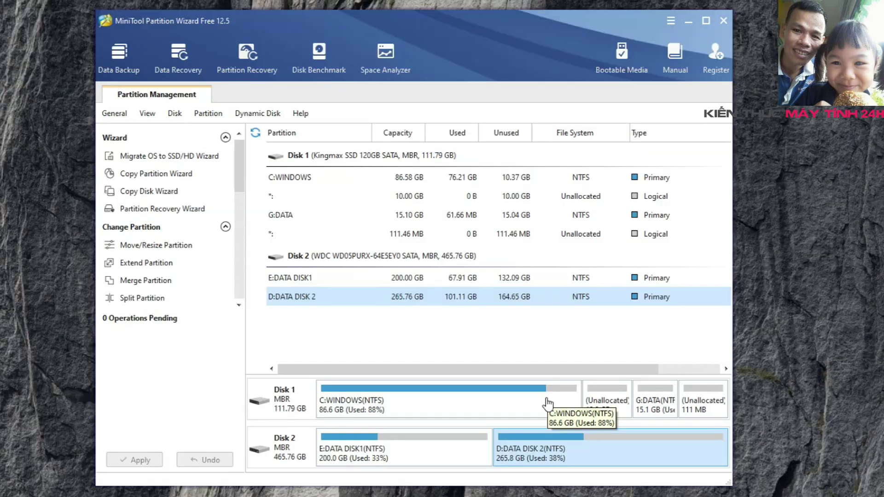
- Resize the C:WINDOWS partition on Disk 1 to 96.58 GB, taking in all of the adjacent unallocated space
right_click(418, 392)
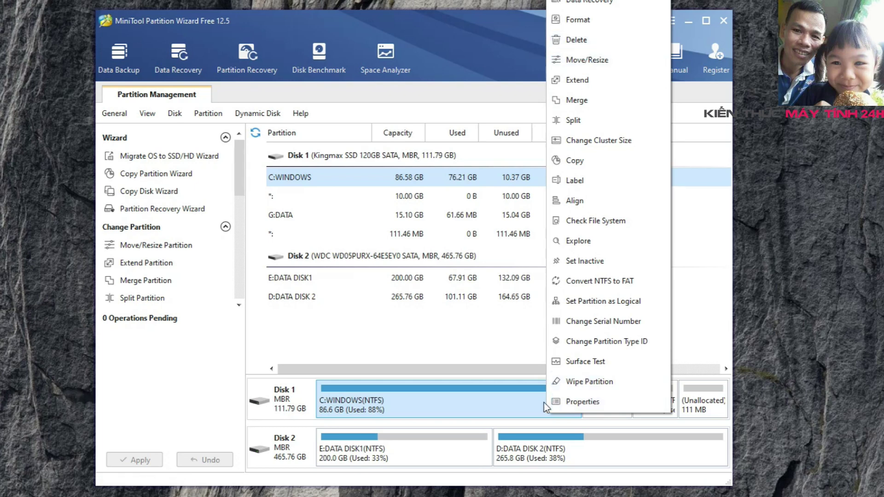
right_click(504, 405)
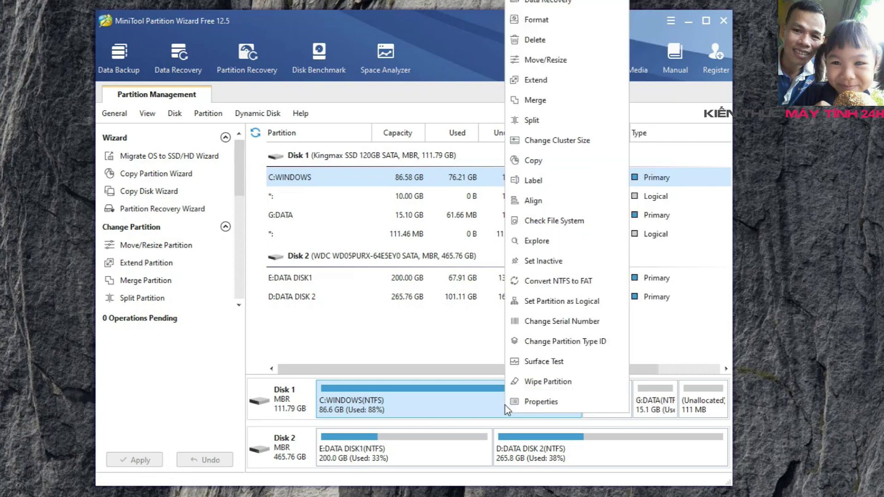
click(547, 61)
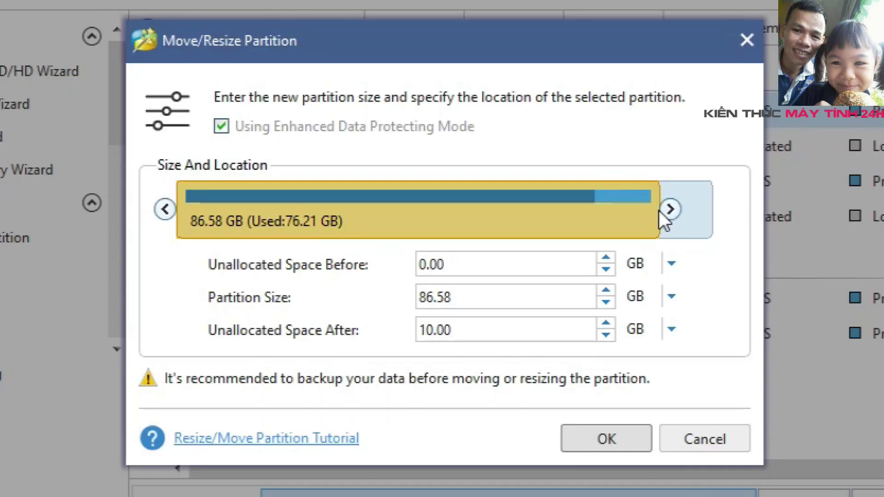
drag(670, 213, 755, 209)
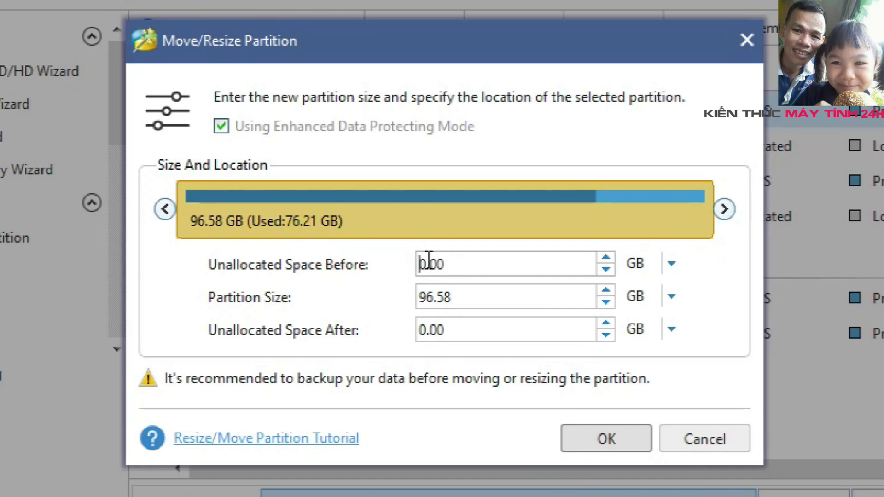
click(614, 448)
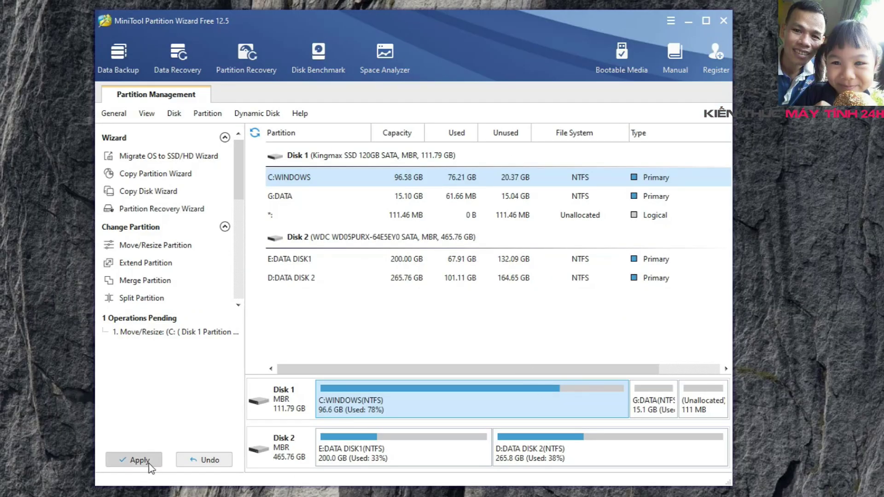
- Apply the pending resize of the C:WINDOWS partition and quit the partition program
click(138, 460)
click(392, 286)
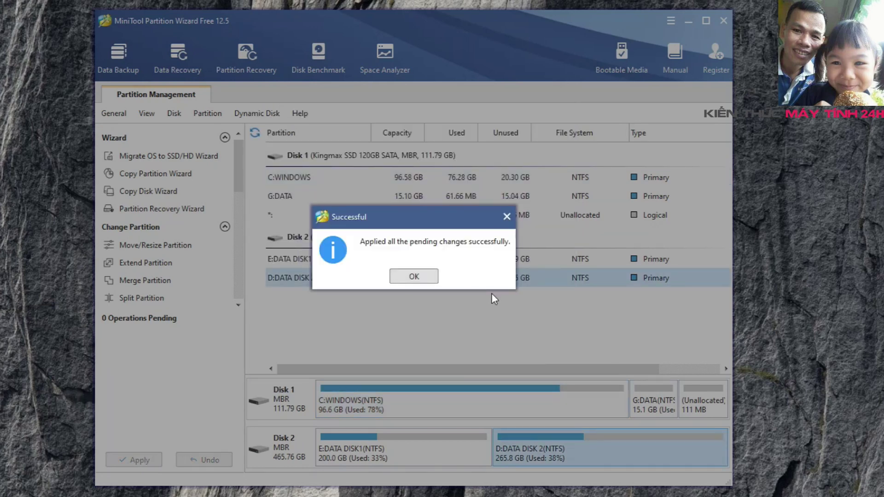
click(418, 277)
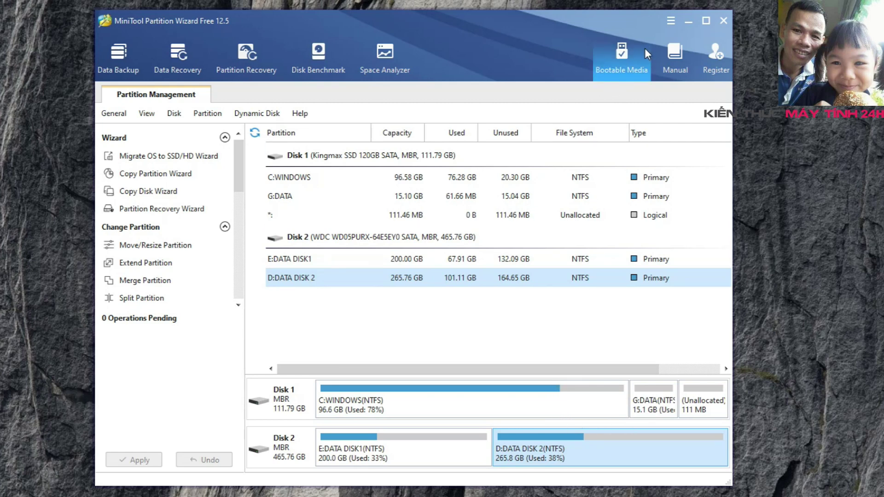
click(723, 20)
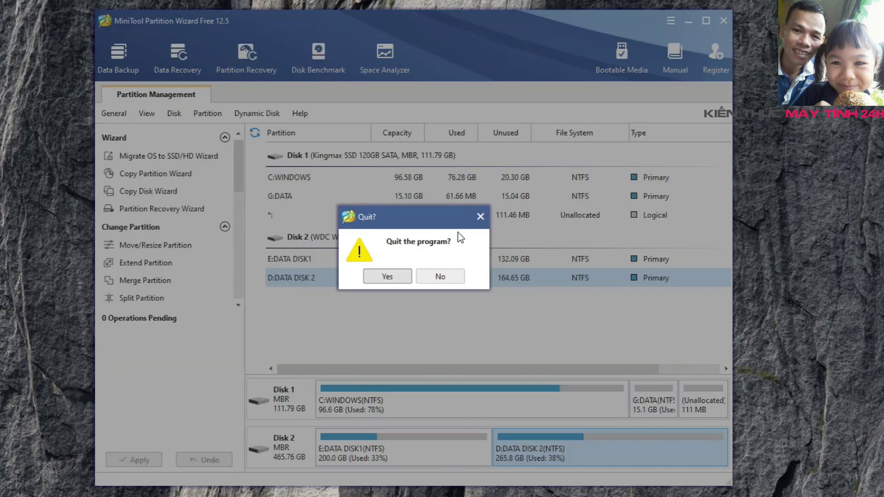
click(378, 278)
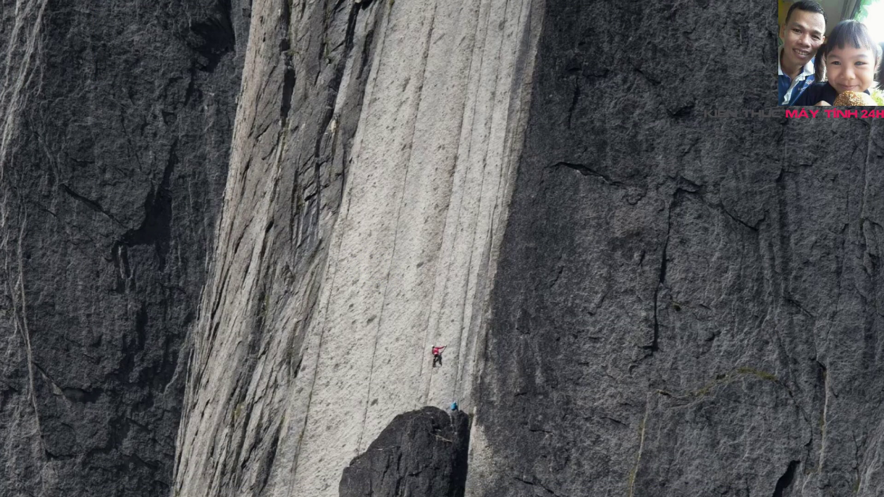
- Switch to File Explorer and check the free space and total size of the WINDOWS (C:) drive in This PC
key(super+e)
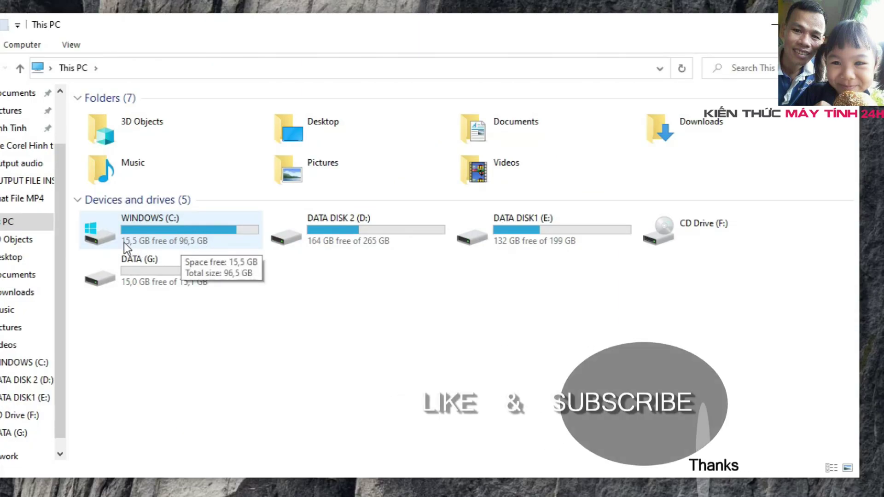
click(160, 241)
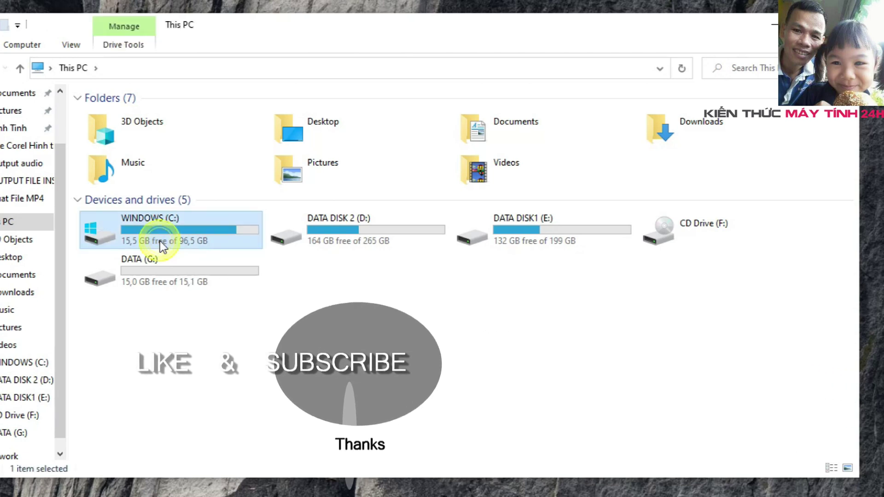
click(245, 367)
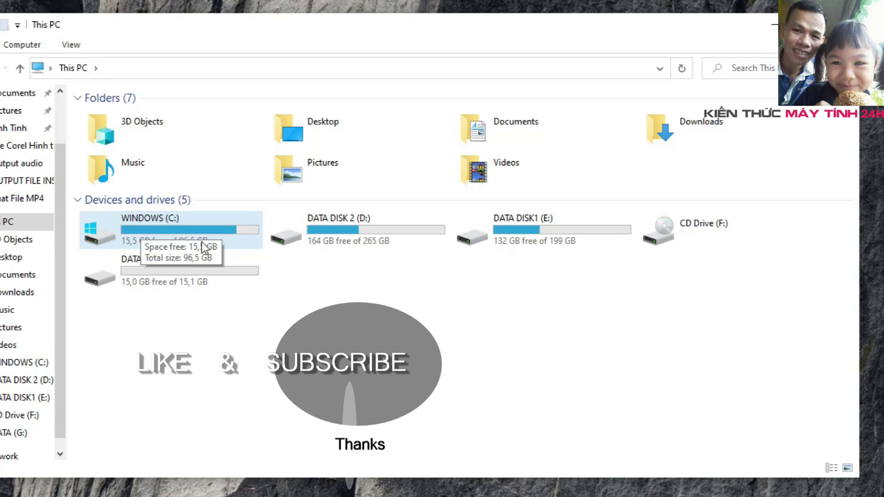
mouse_move(211, 229)
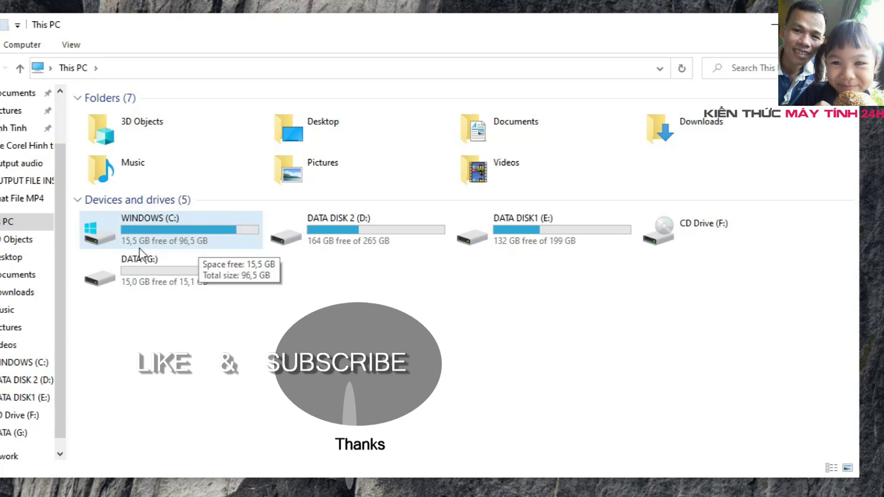